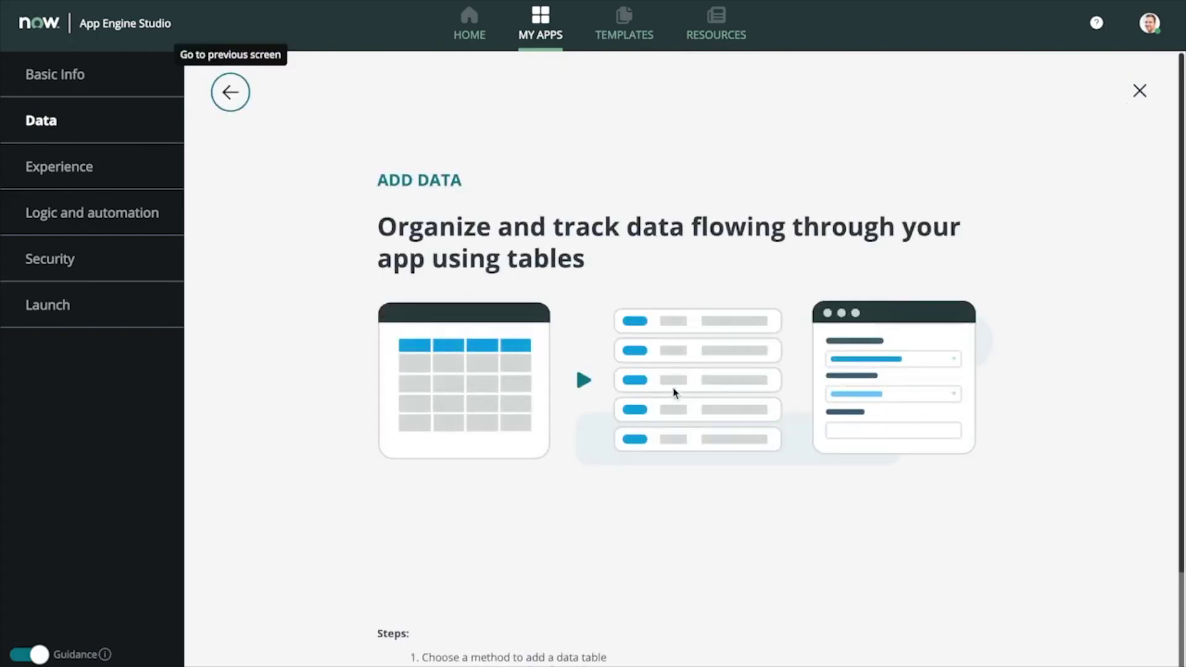
- Start the data table wizard and make Location a reference to the cmn_location table
scroll(675, 393, "down", 2)
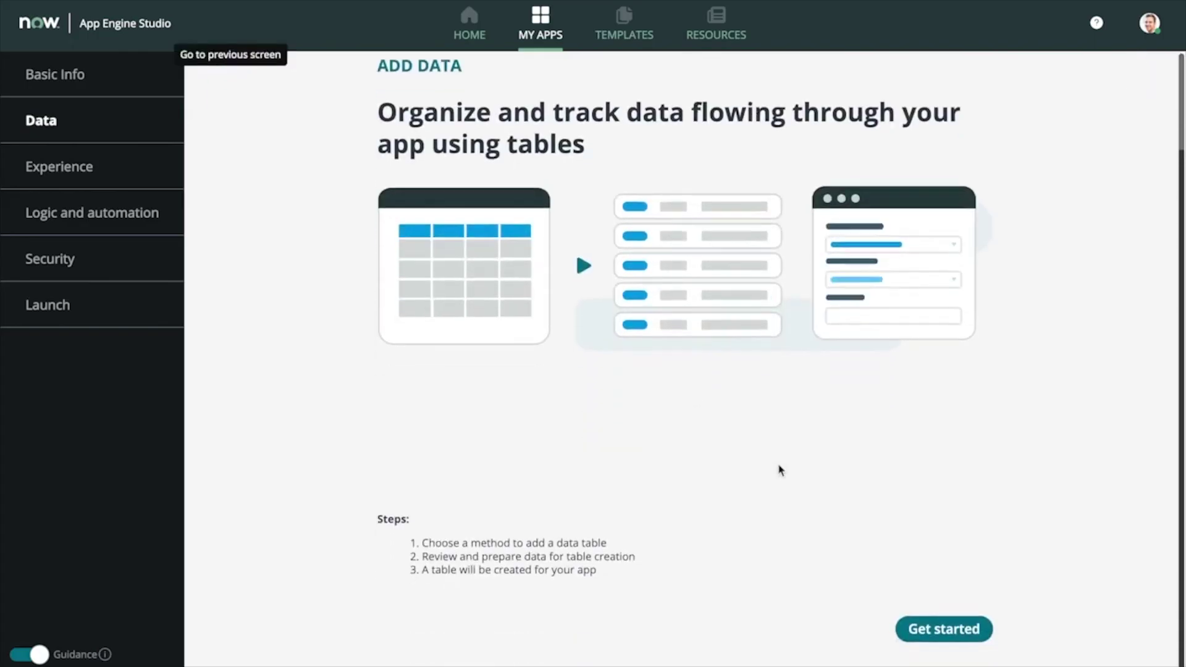
left_click(914, 628)
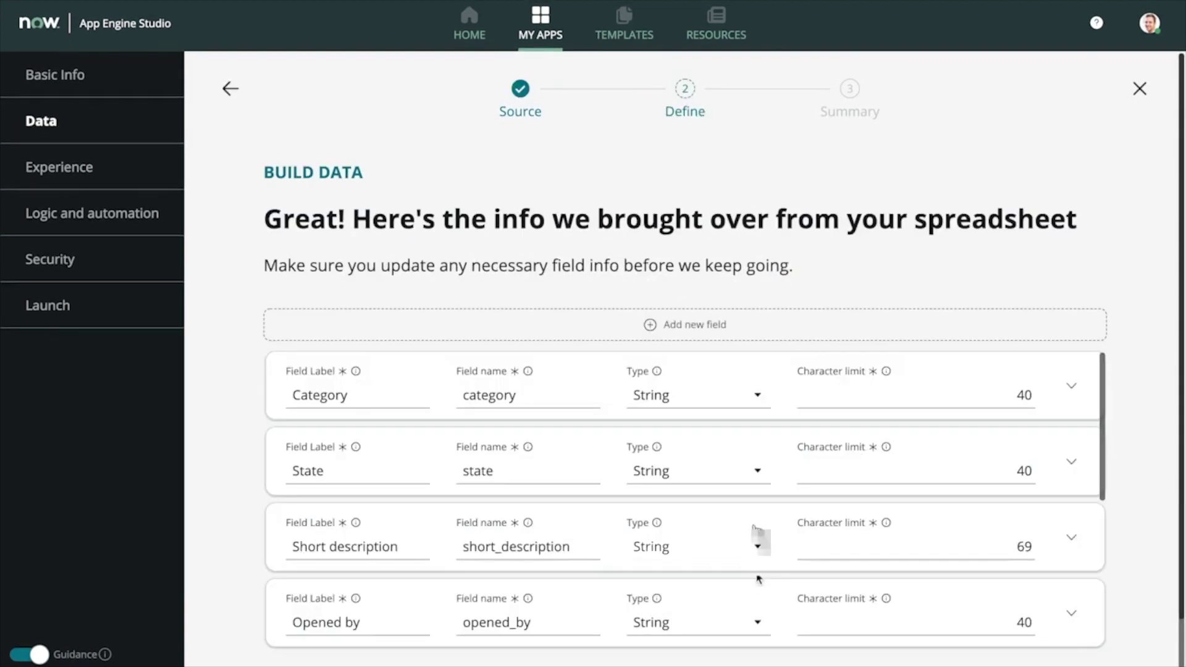
scroll(754, 513, "down", 1)
scroll(756, 500, "down", 2)
left_click(757, 476)
scroll(701, 402, "down", 3)
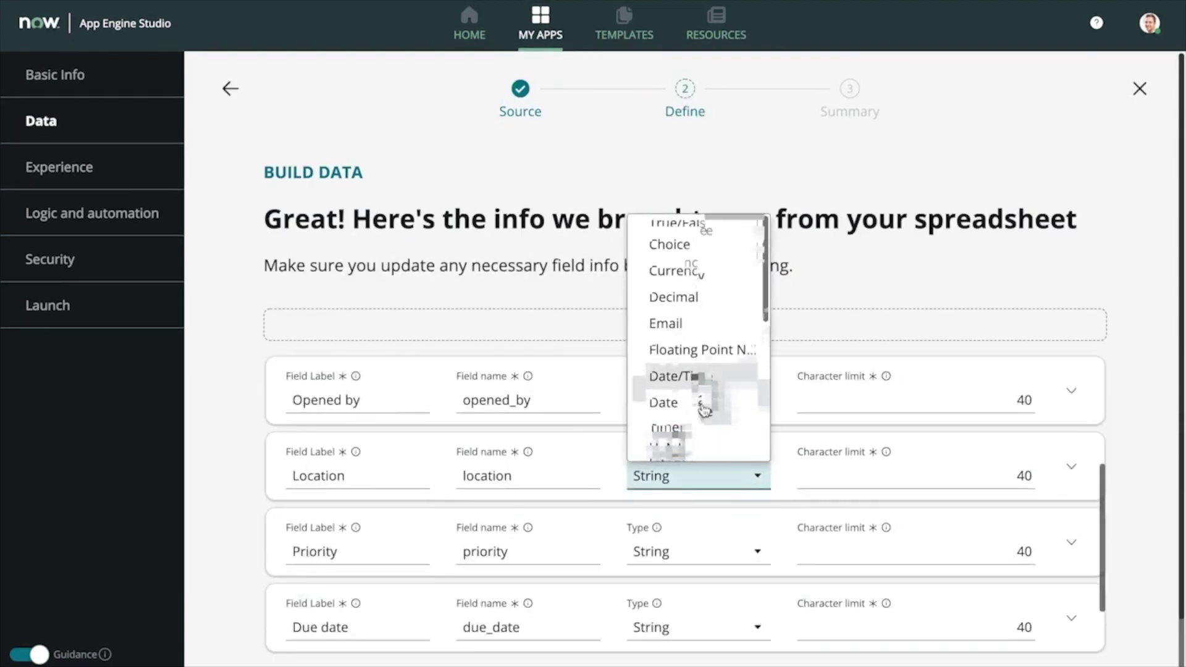
left_click(704, 411)
left_click(840, 476)
type("cmn_location")
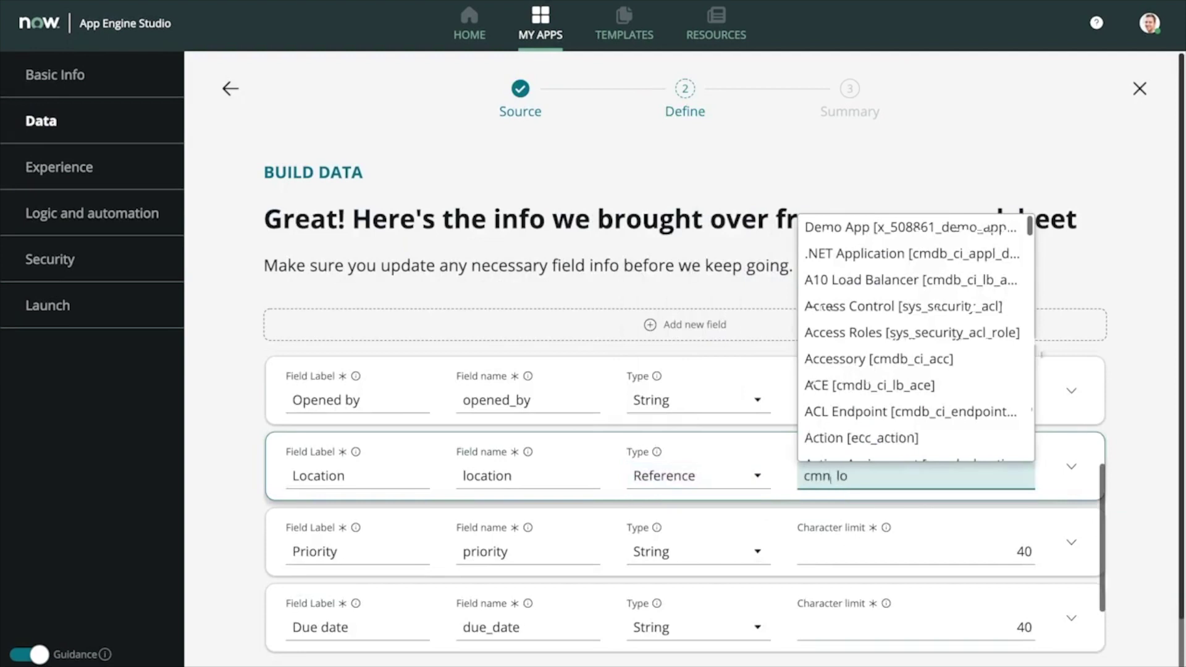
left_click(910, 449)
- Make Assigned to a reference field pointing to the sys_user table
scroll(767, 594, "down", 1)
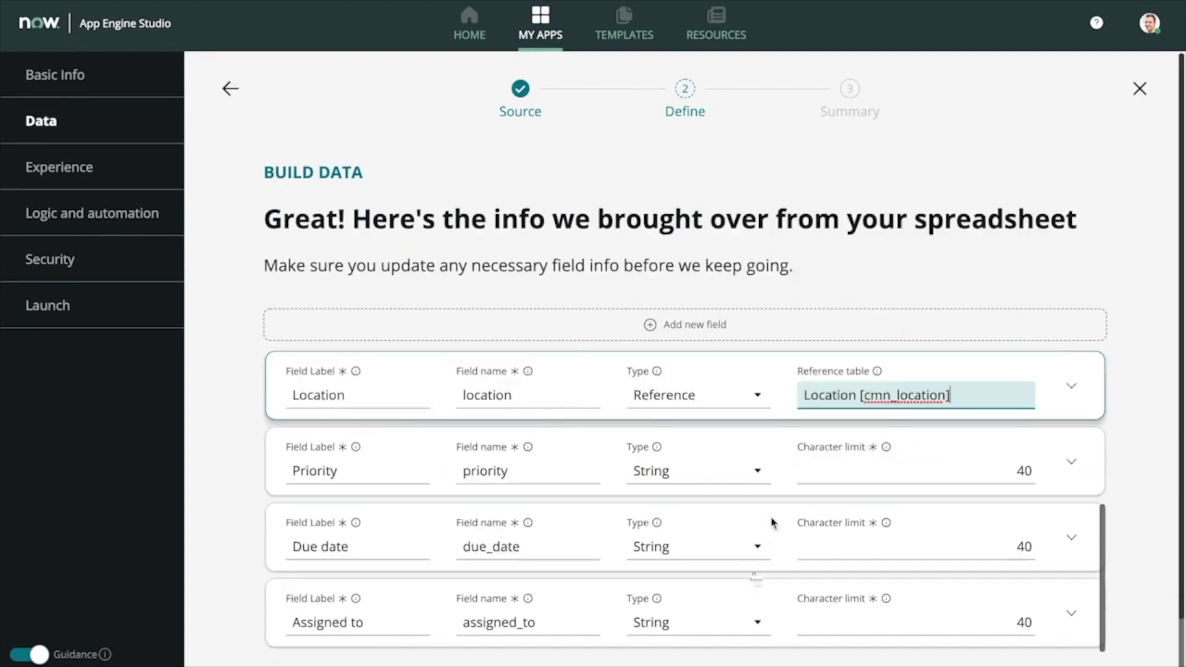
left_click(739, 624)
scroll(685, 544, "down", 5)
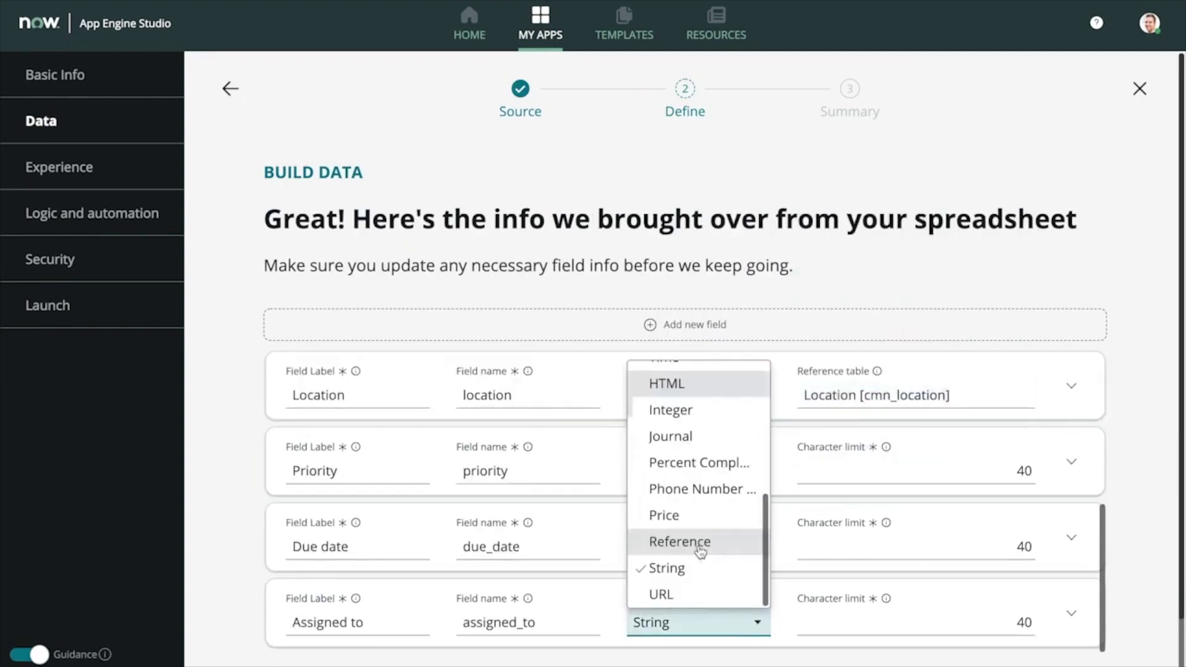
left_click(695, 541)
left_click(815, 619)
type("sys_user")
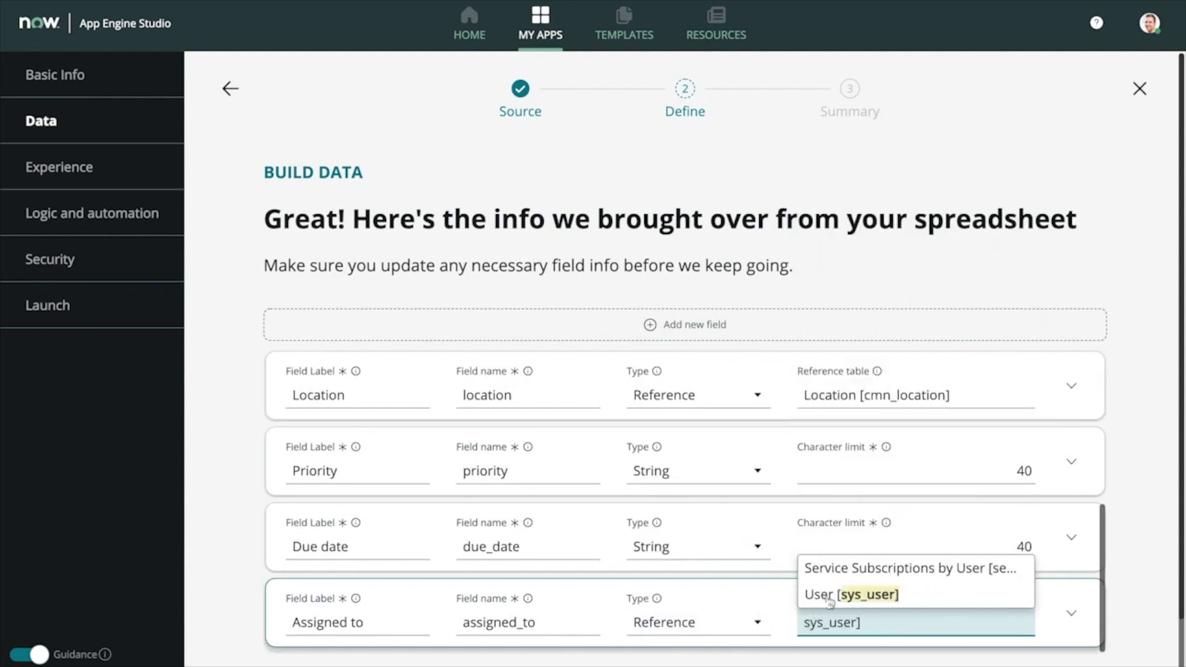
left_click(828, 594)
- Turn Priority into a choice field with High and Medium choices
scroll(755, 563, "down", 1)
left_click(758, 423)
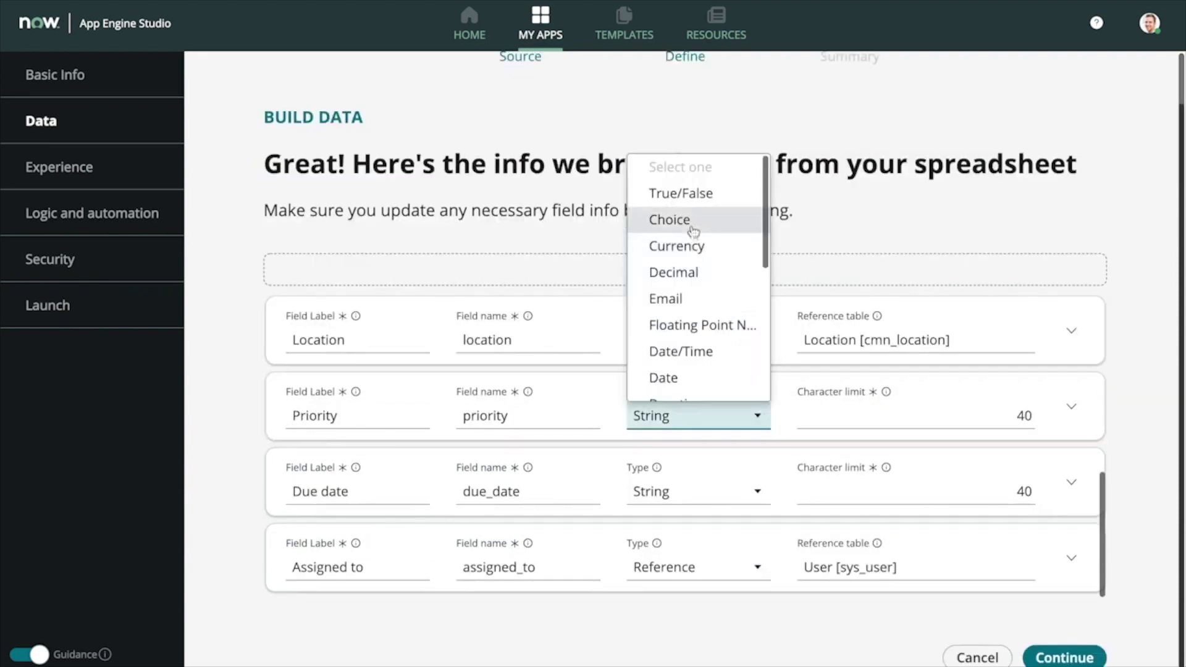
left_click(693, 230)
left_click(1072, 406)
left_click(487, 517)
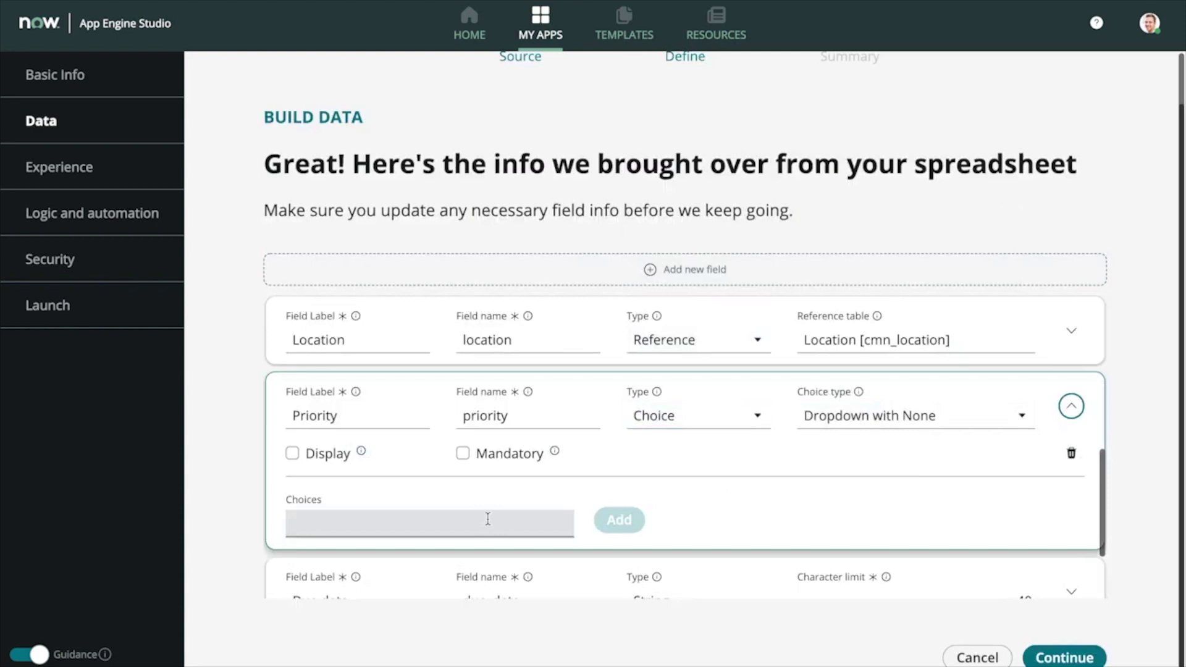
type("High")
left_click(619, 521)
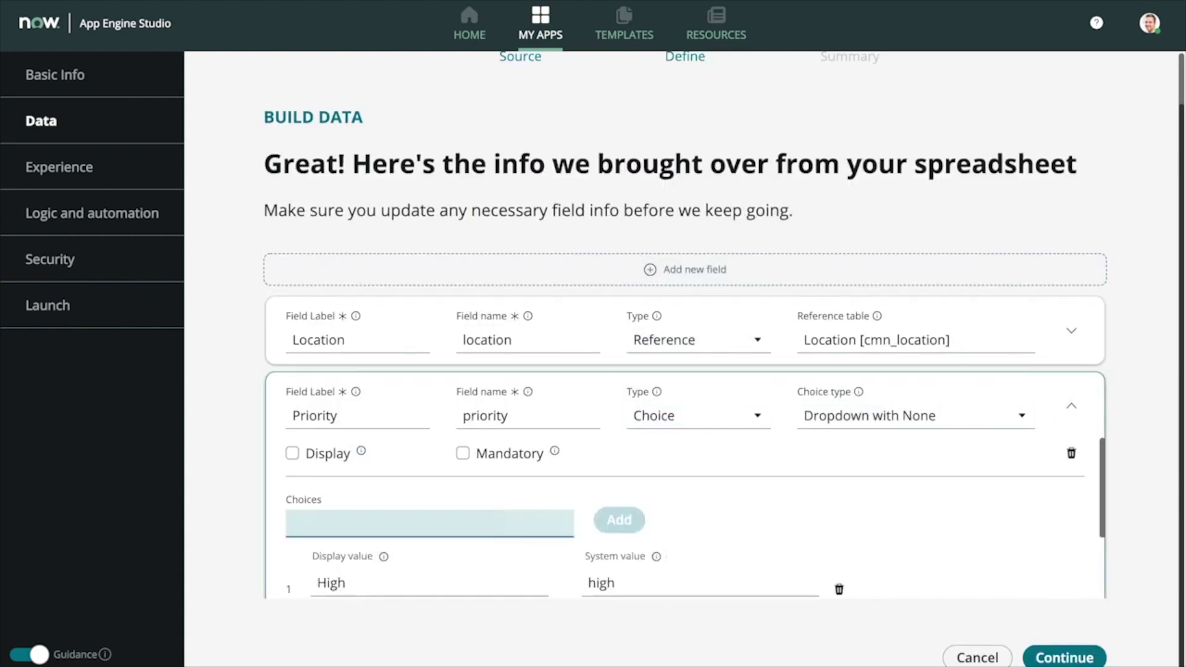
type("Medium")
left_click(619, 521)
left_click(525, 521)
- Add Low as the final Priority choice
type("Low")
left_click(619, 521)
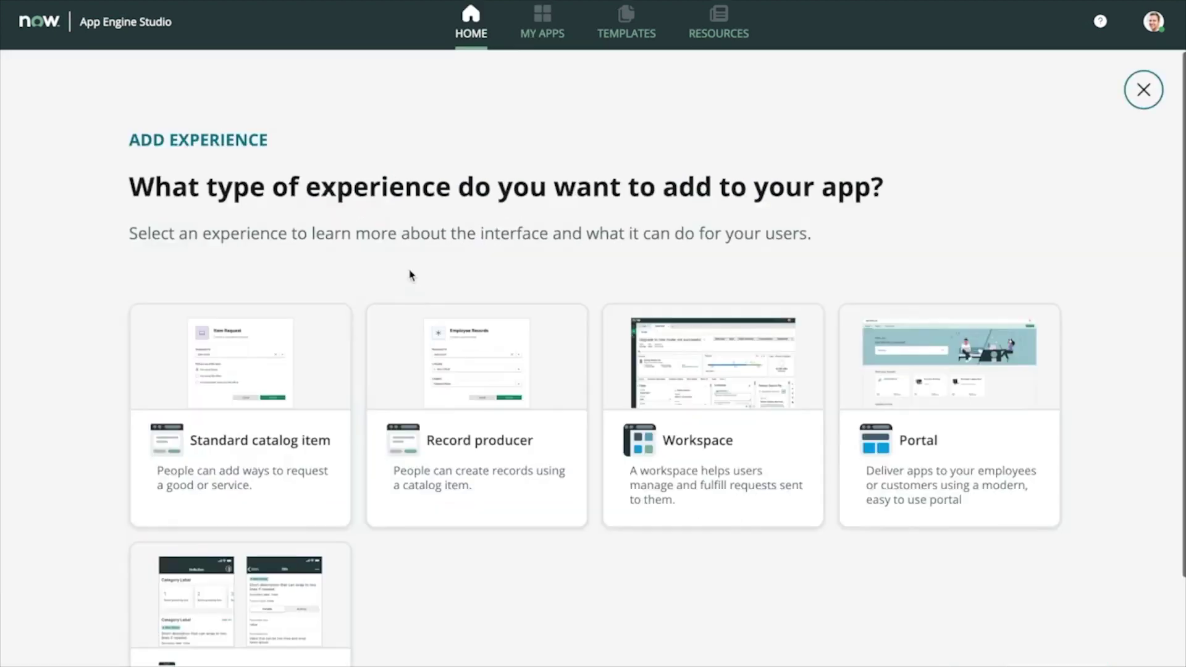
scroll(409, 275, "down", 2)
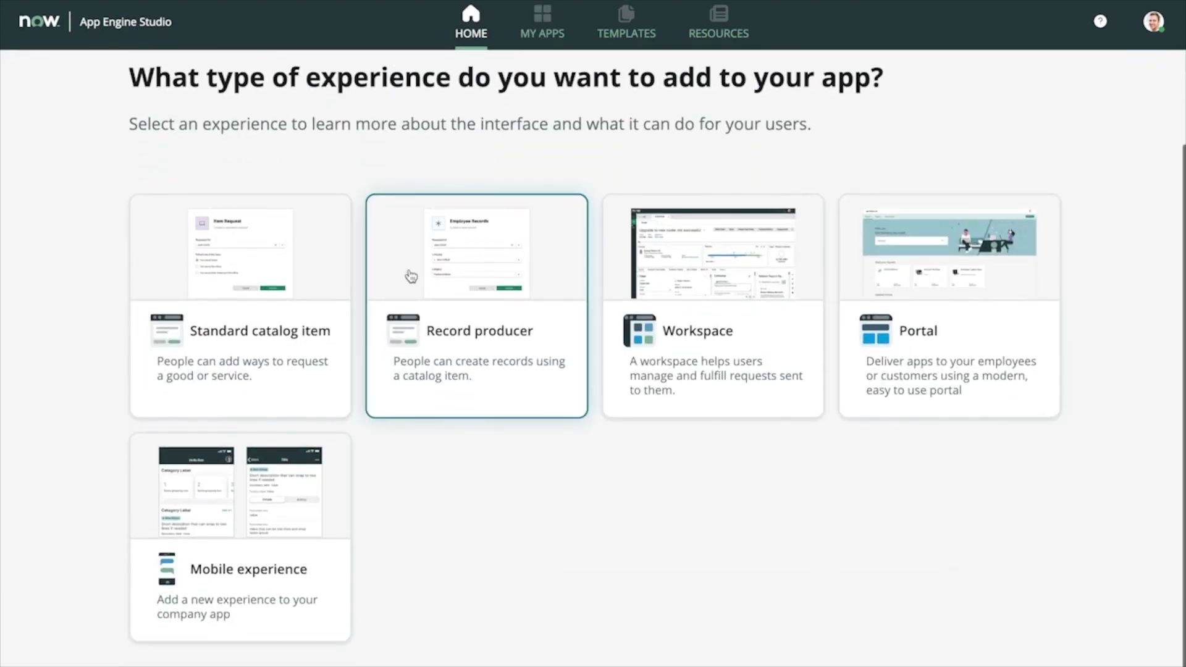
- Review the Standard catalog item experience and proceed past its overview
left_click(249, 320)
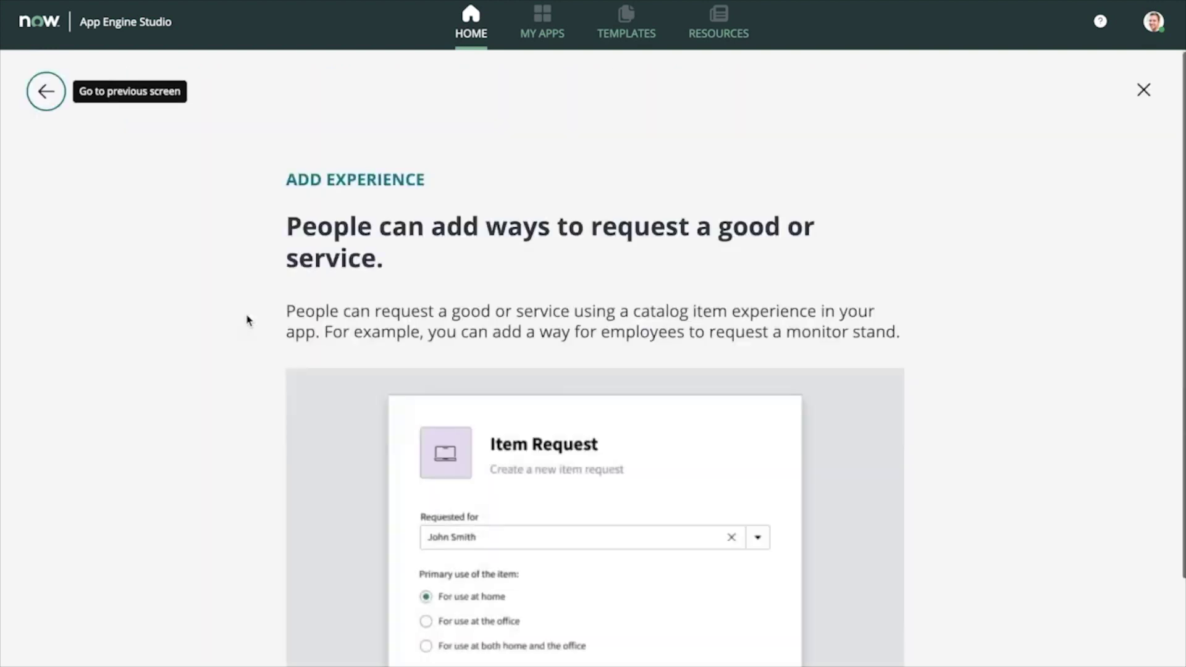
scroll(247, 320, "down", 3)
left_click(828, 625)
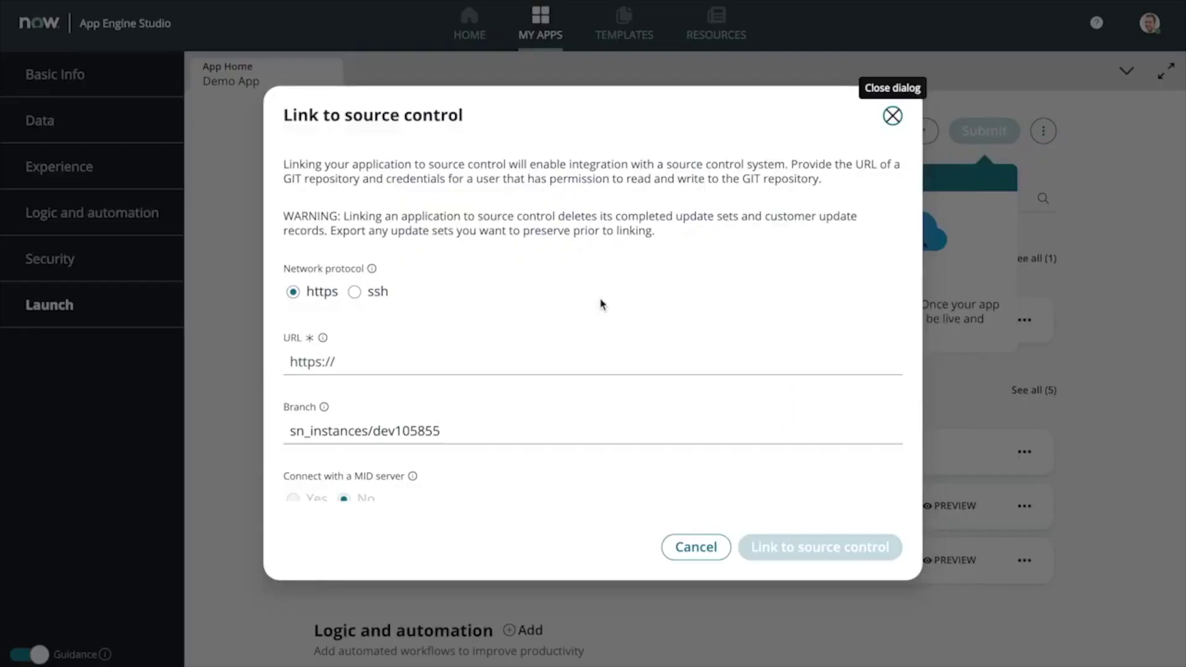
- Scroll through the Link to source control dialog's repository URL and branch settings
scroll(602, 304, "down", 3)
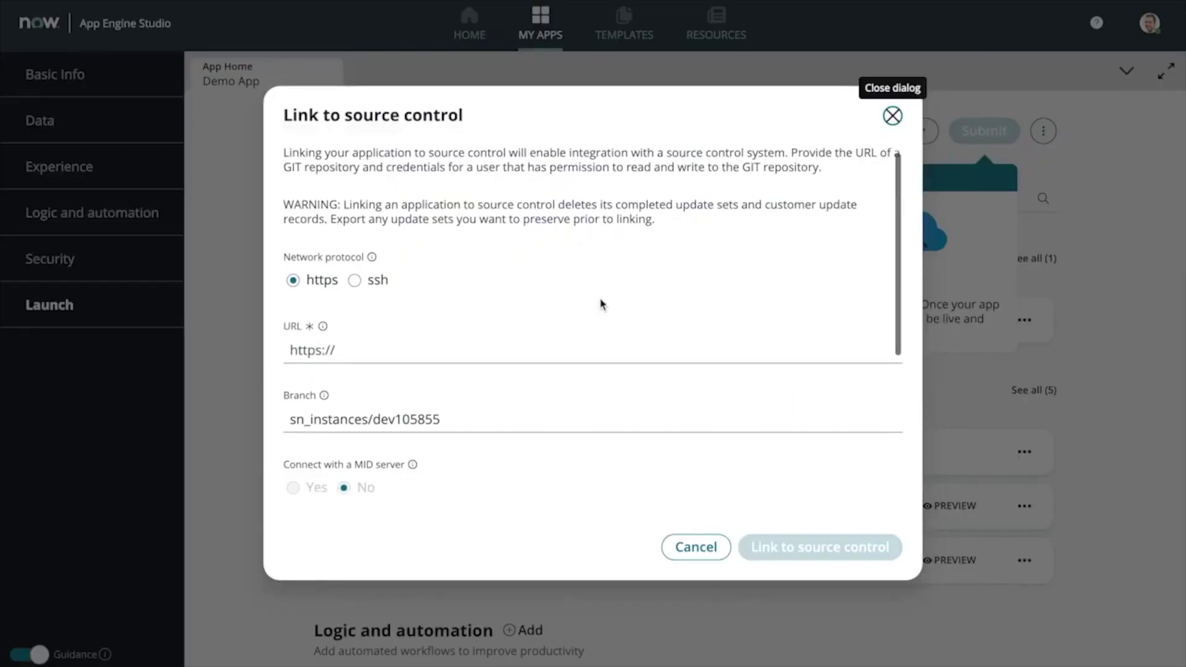
scroll(602, 304, "down", 3)
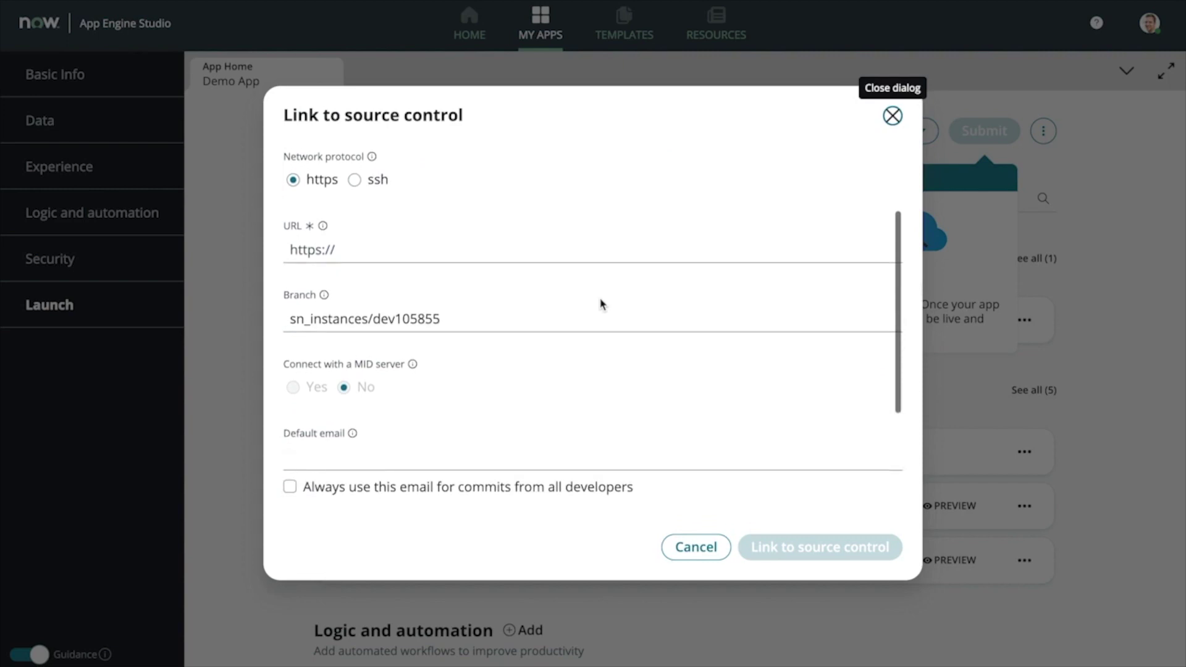
scroll(602, 304, "down", 2)
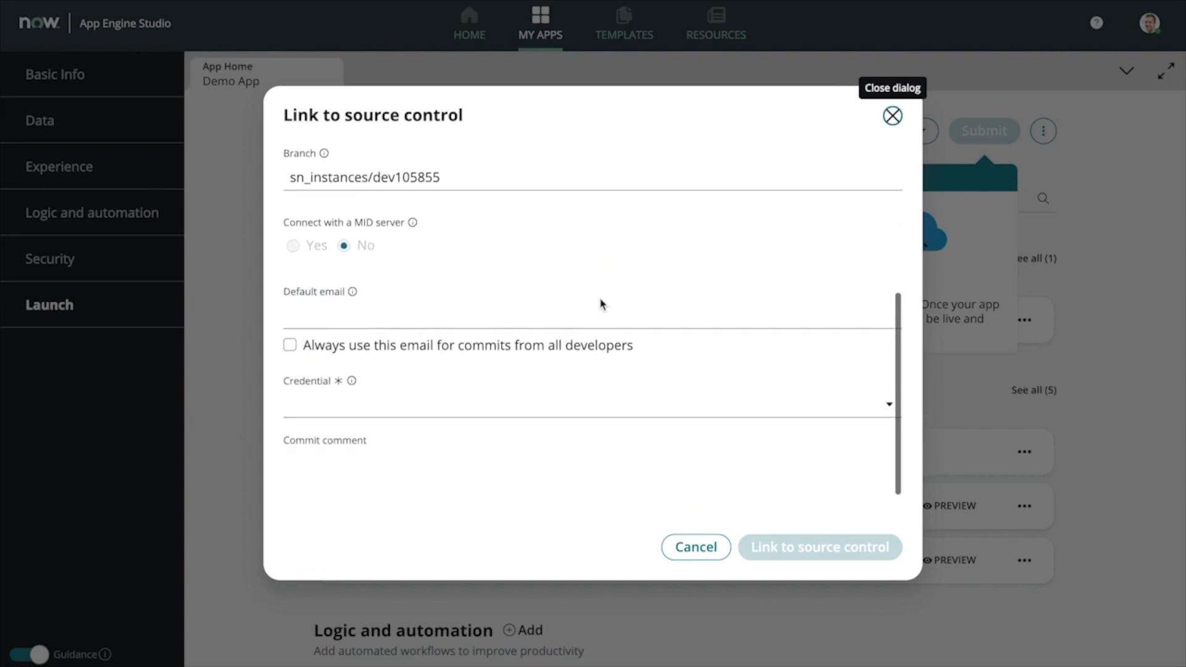
scroll(601, 301, "down", 1)
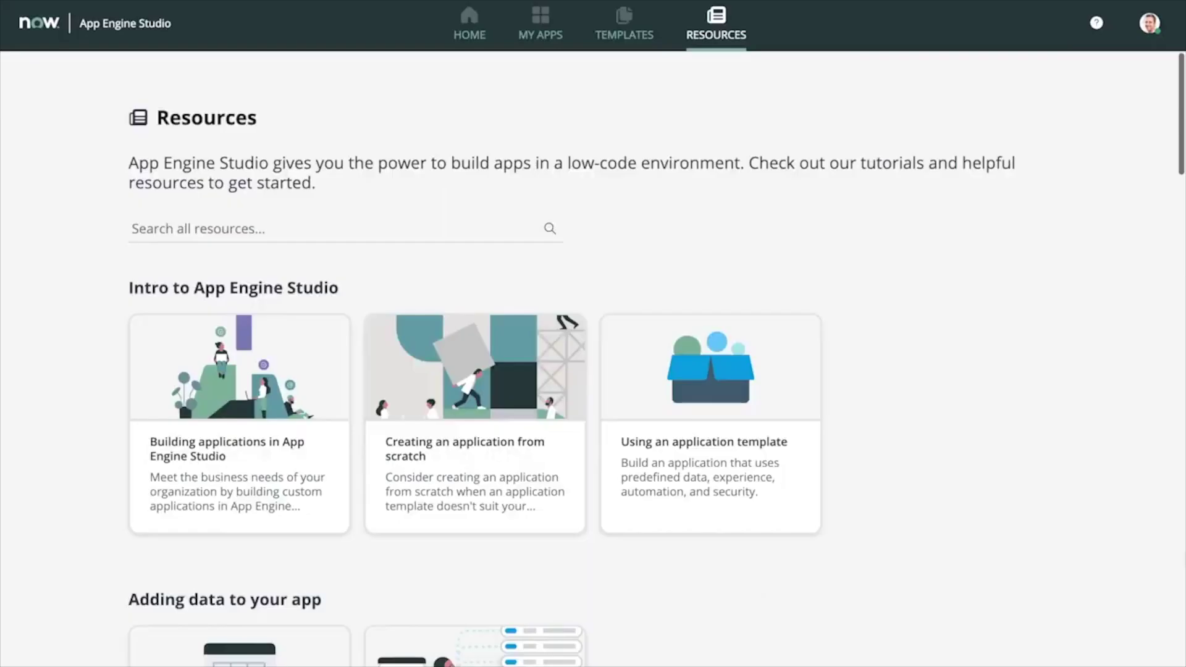
scroll(593, 358, "down", 4)
scroll(593, 358, "down", 8)
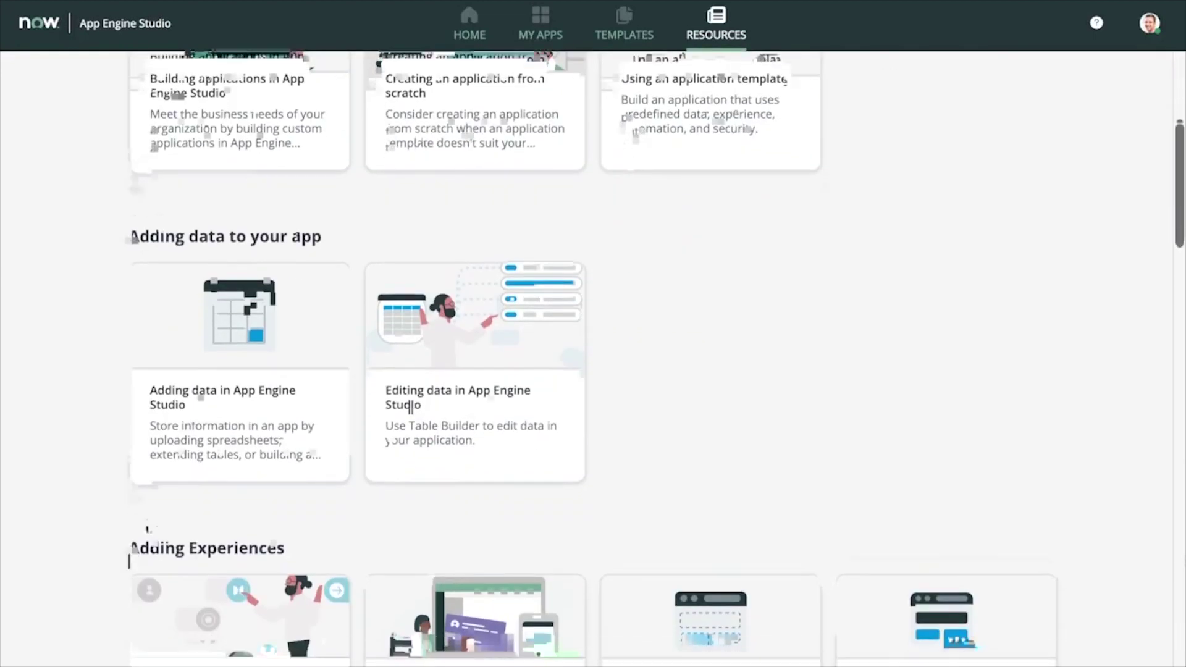
scroll(593, 358, "down", 7)
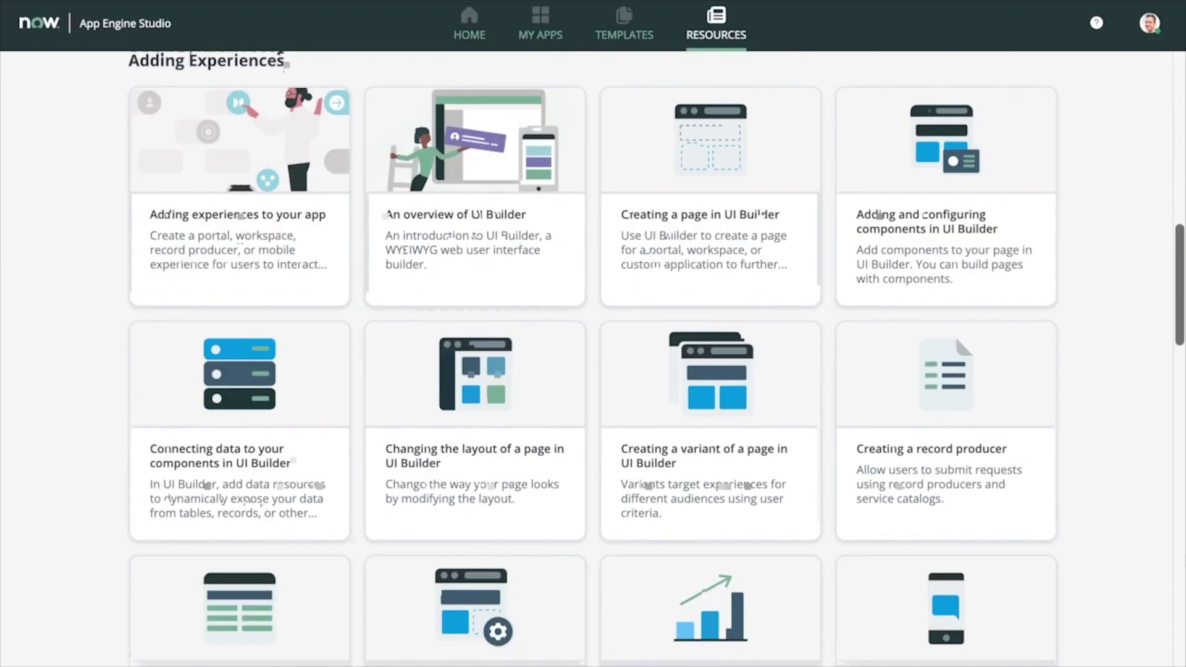
scroll(592, 358, "down", 7)
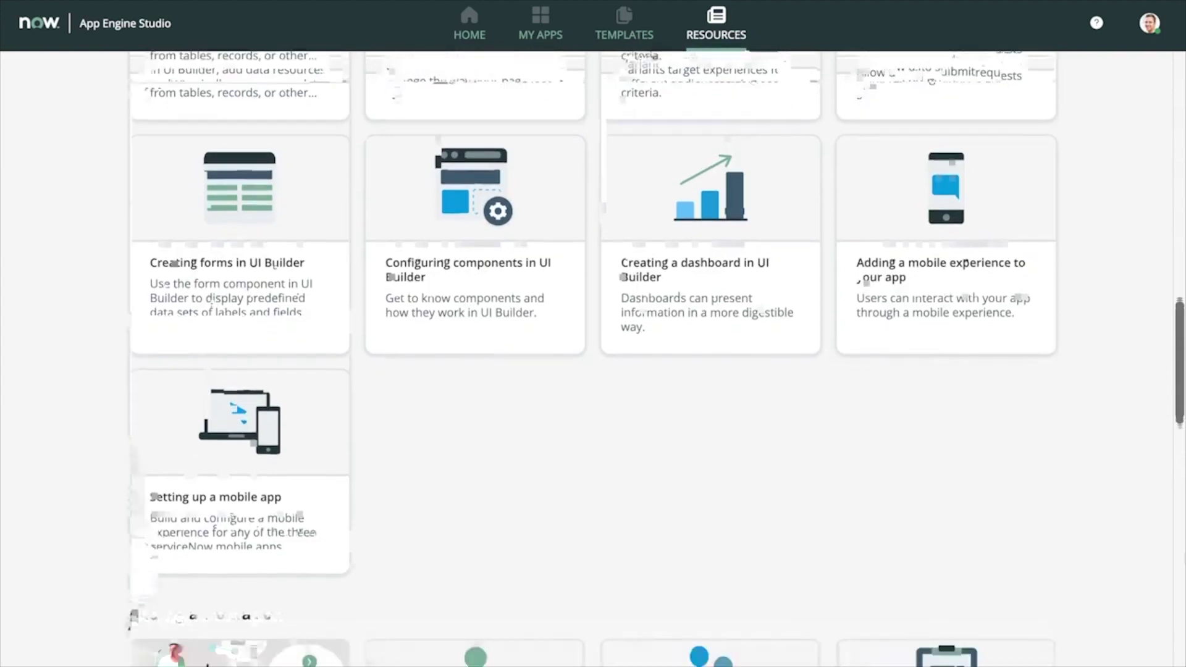
scroll(593, 359, "down", 8)
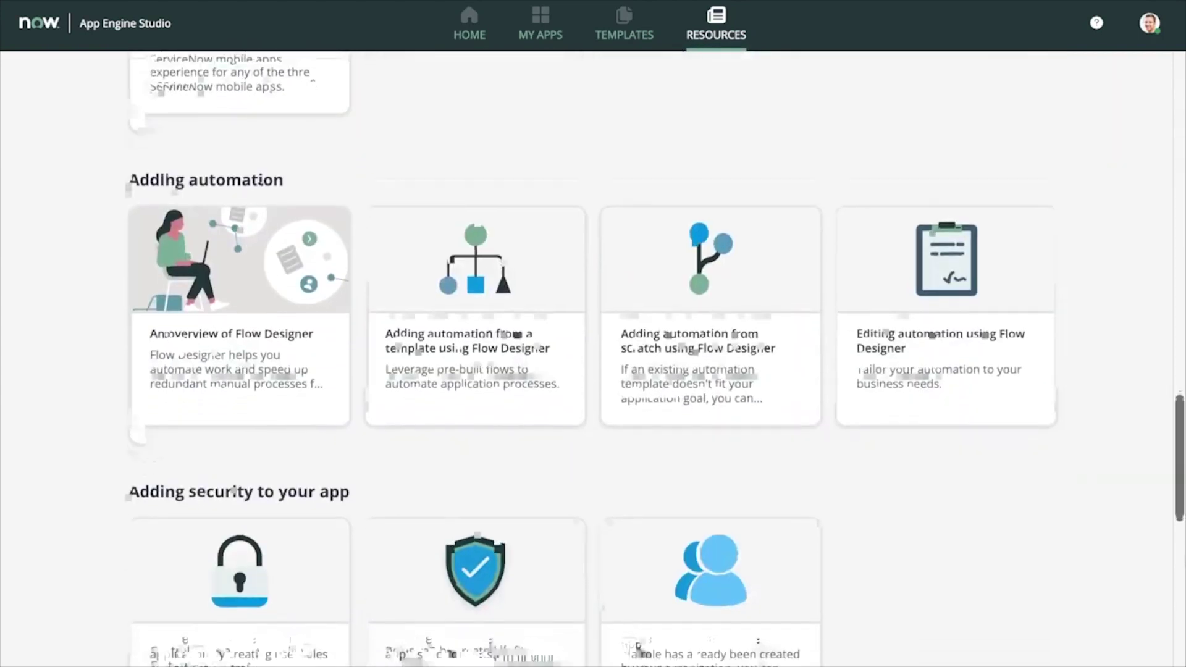
scroll(593, 358, "down", 6)
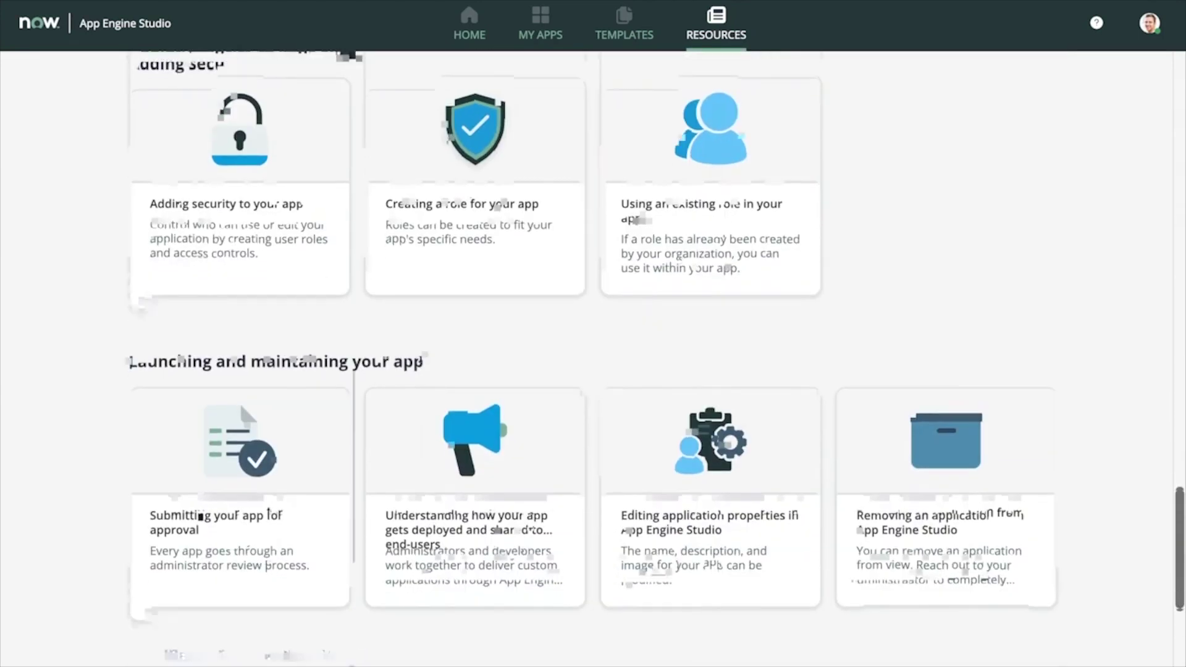